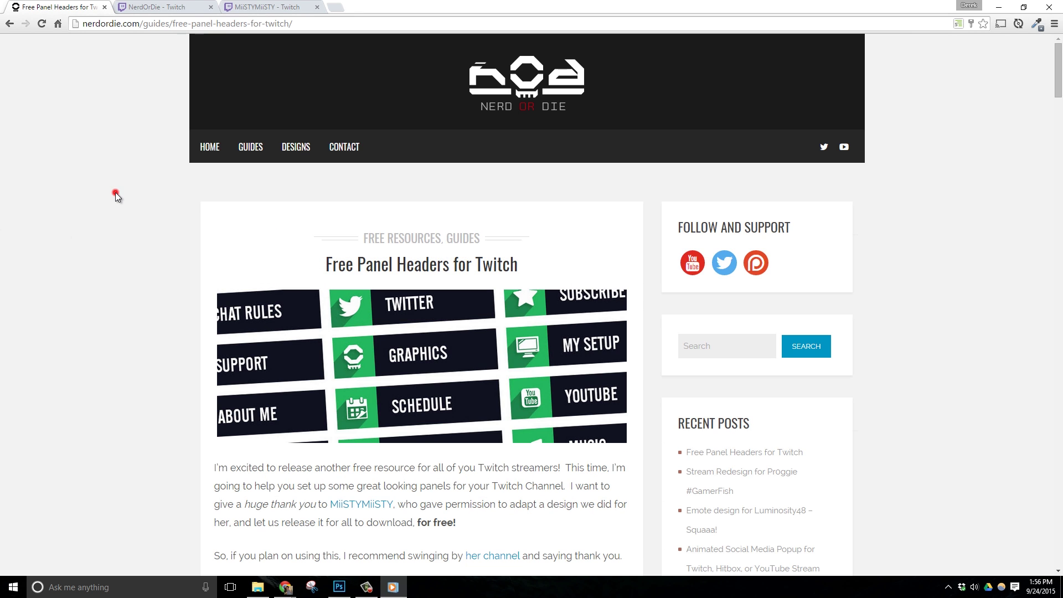
Bring up FreePanels.psd in Photoshop, showing the twelve green-and-navy Twitch panel headers
left_click(115, 191)
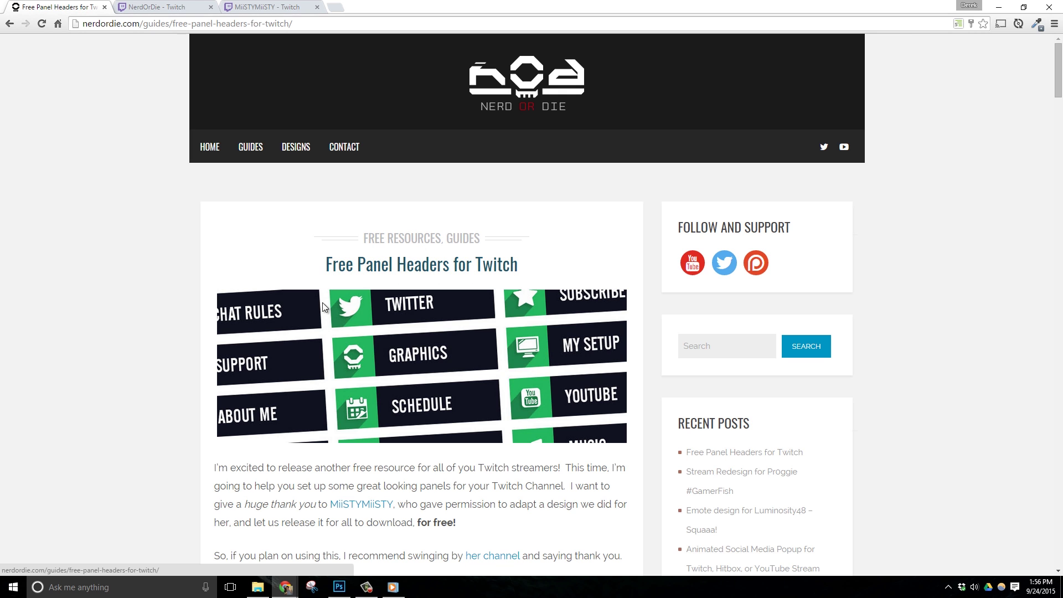
left_click(339, 586)
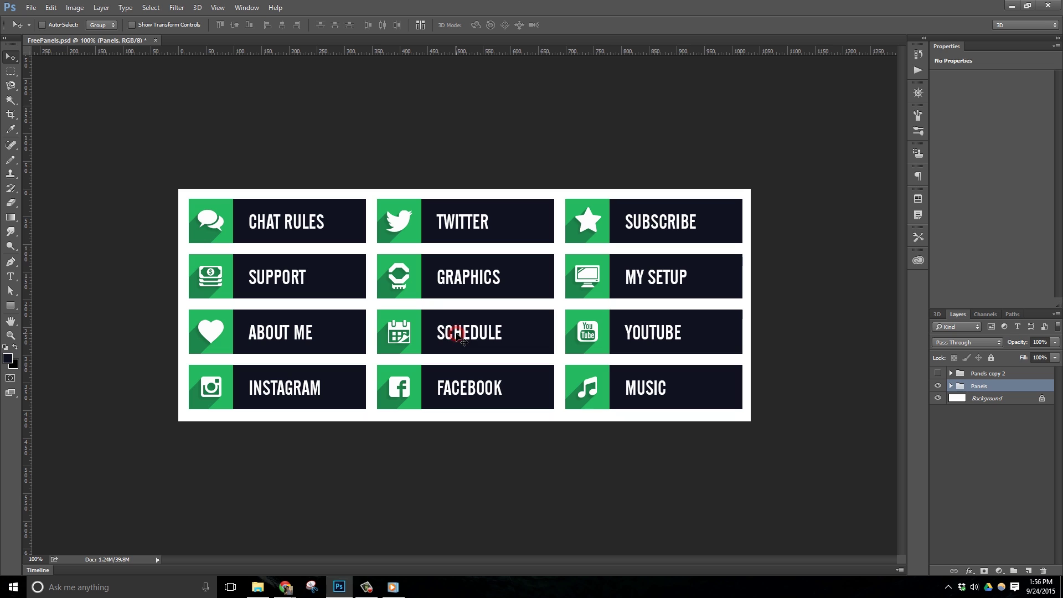
Point out the panel headers on the canvas, then minimize Photoshop to return to the guide
left_click(341, 223)
left_click(654, 222)
left_click(641, 284)
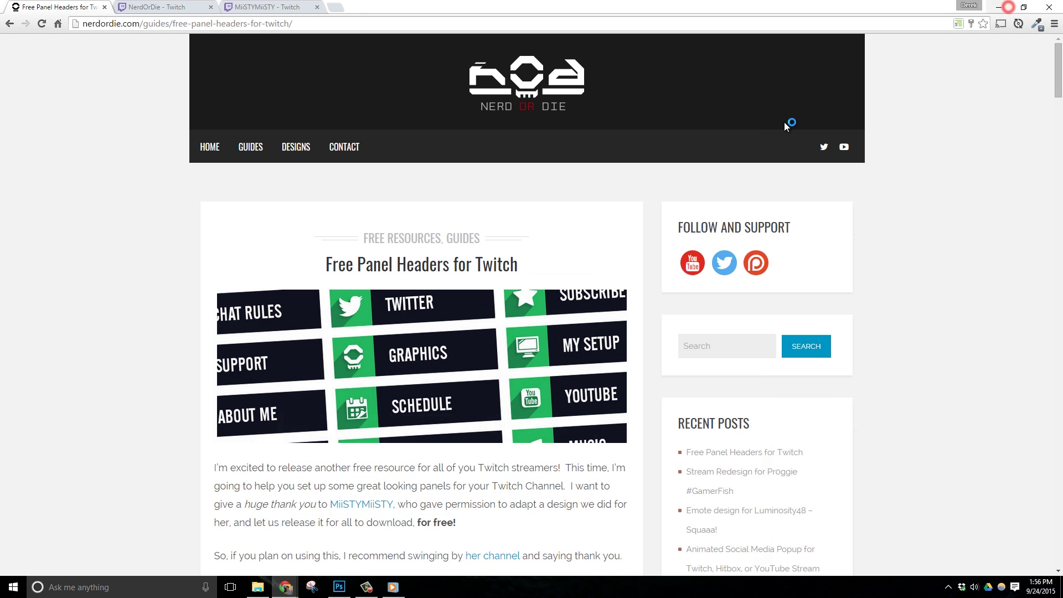
Follow the example streamer's Twitch channel, dismiss the confirmation, and return to the guide tab
left_click(1011, 6)
left_click(285, 12)
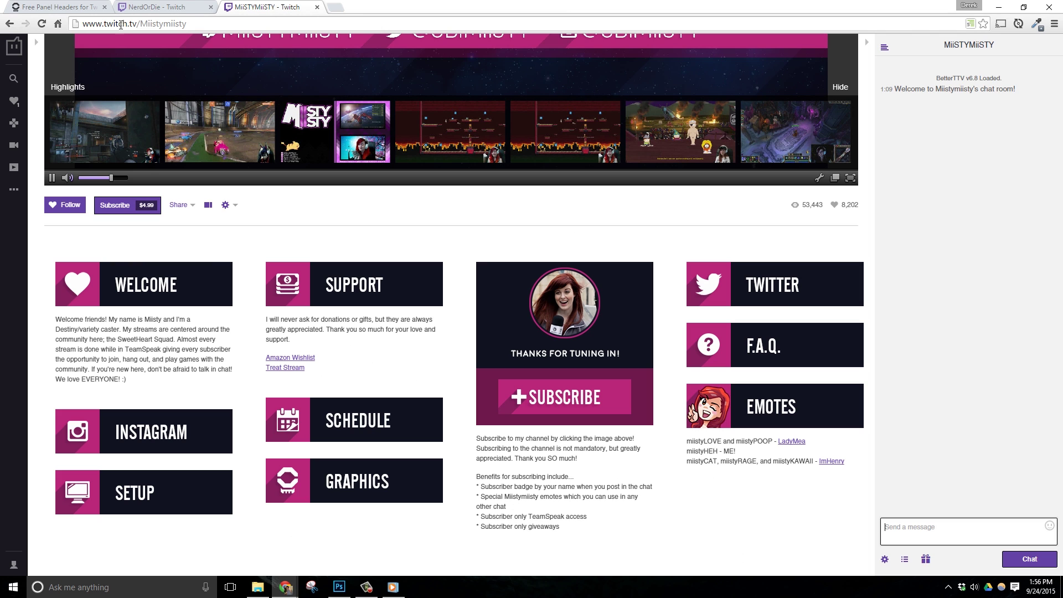
left_click(121, 25)
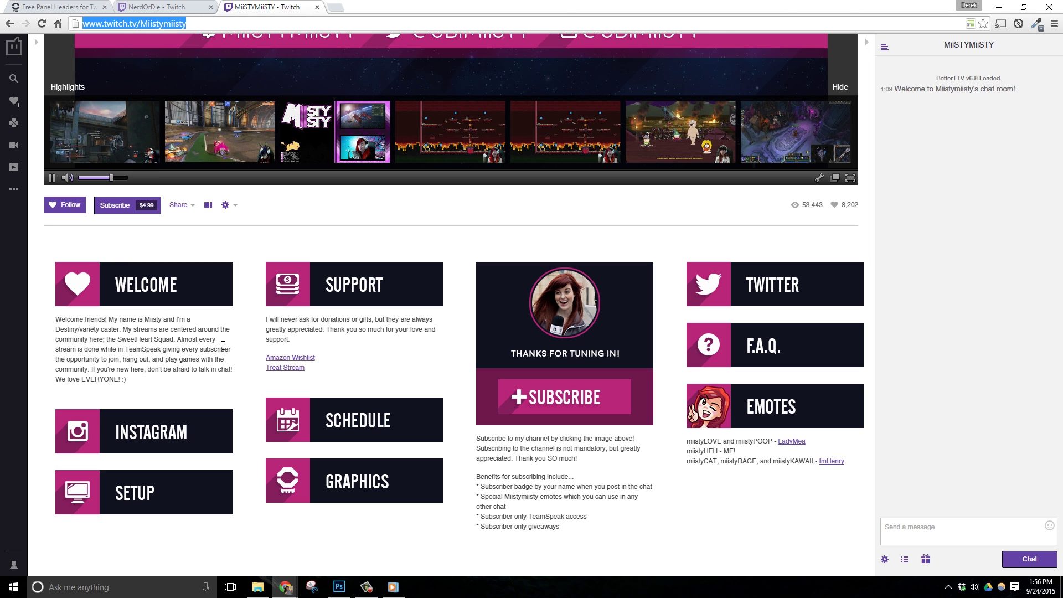
left_click(231, 330)
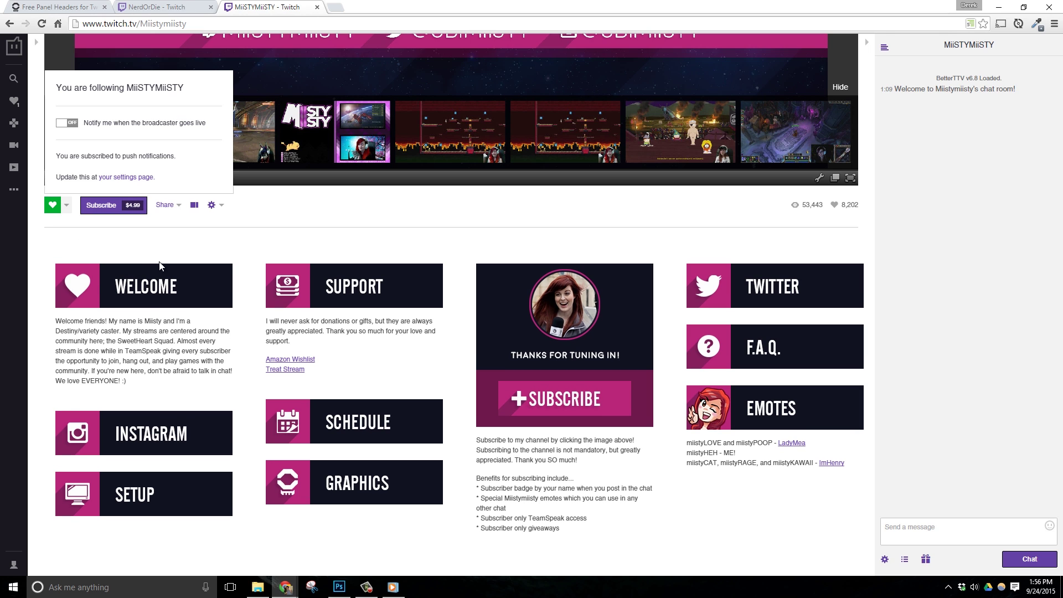
left_click(108, 240)
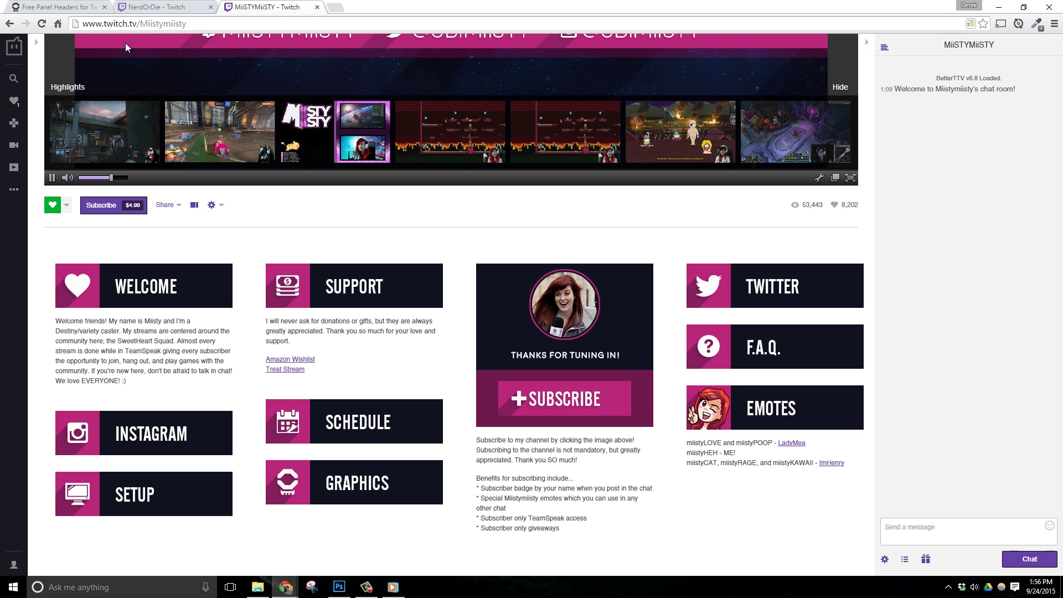
left_click(64, 9)
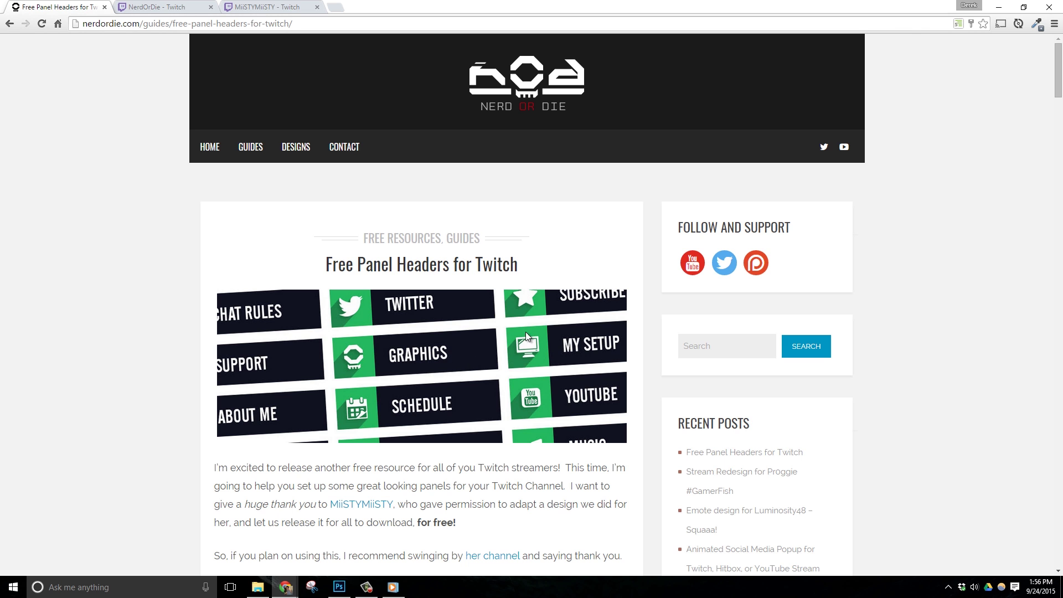
Scroll to 'Which file should I use for my panels?' and highlight the -link panel explanation
scroll(487, 373, "down", 6)
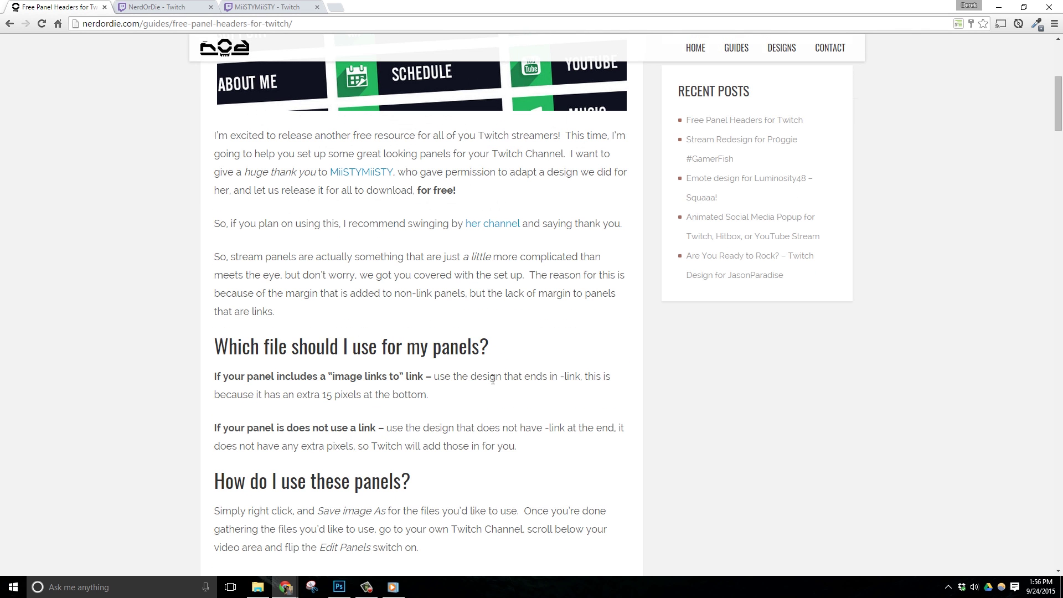
scroll(492, 380, "down", 3)
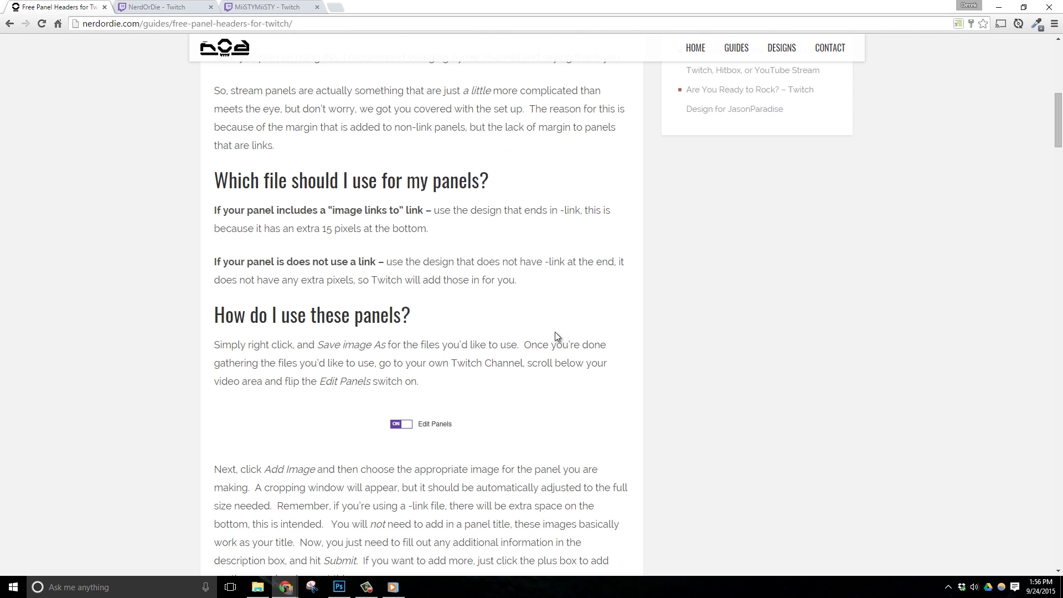
left_click_drag(506, 178, 218, 179)
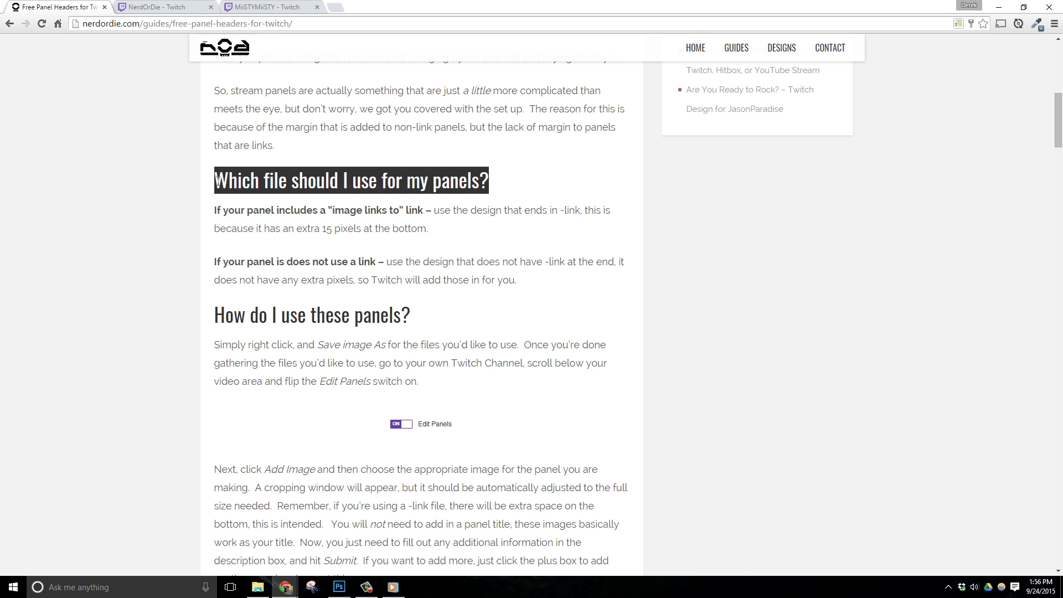
left_click(435, 228)
left_click_drag(435, 229, 213, 212)
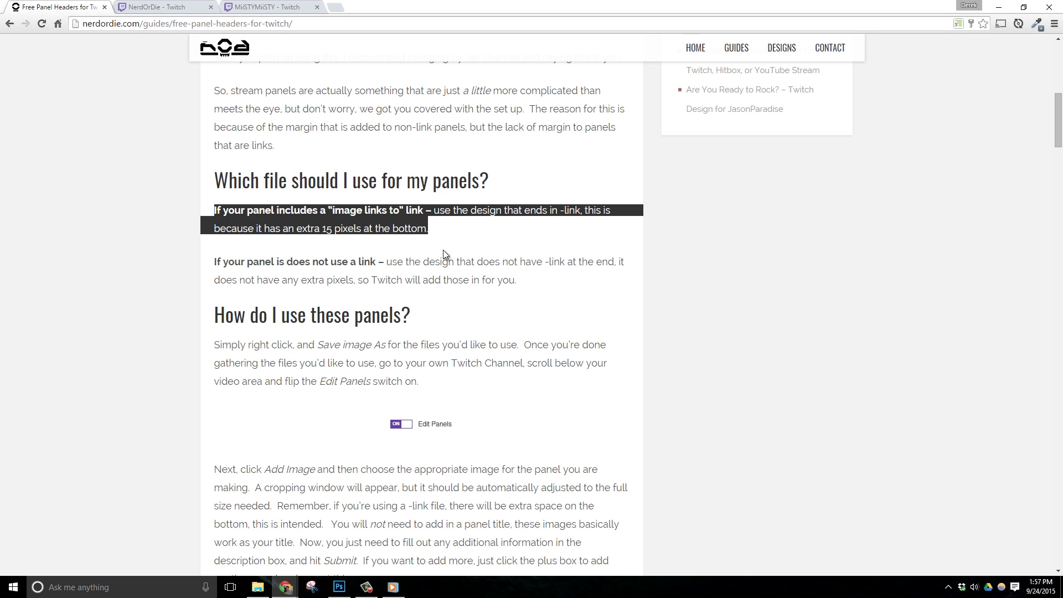
Compare with the streamer's Welcome panel, then highlight the guide's explanation for unlinked panels
left_click(261, 7)
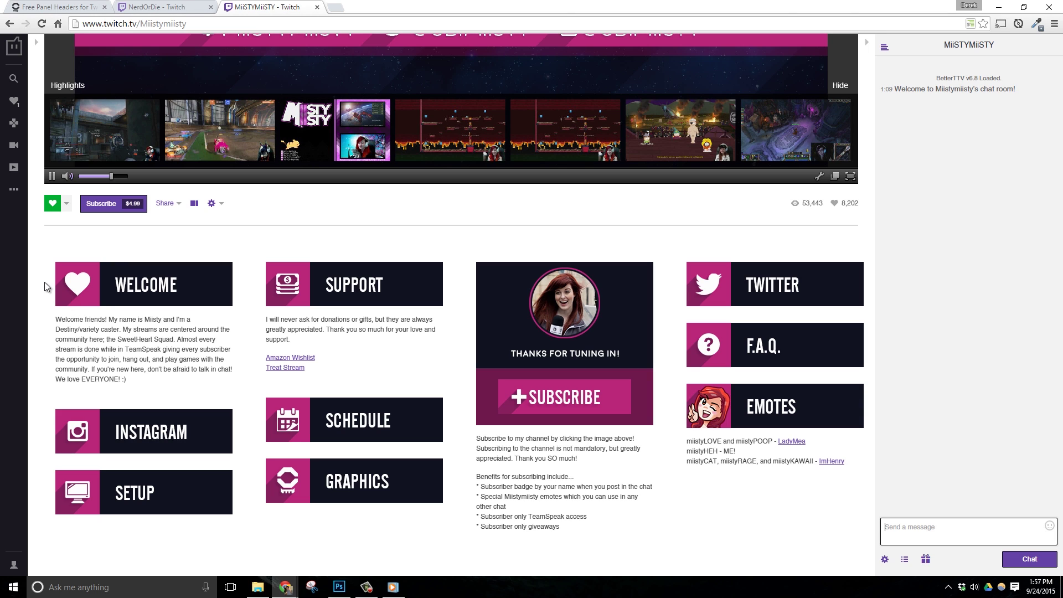
left_click_drag(45, 283, 221, 317)
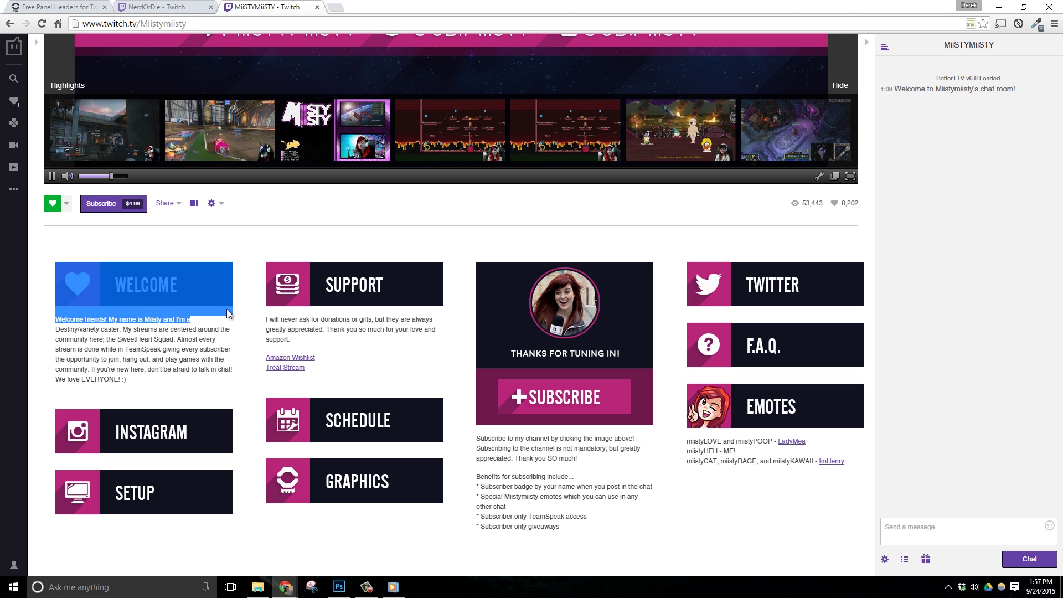
left_click(182, 310)
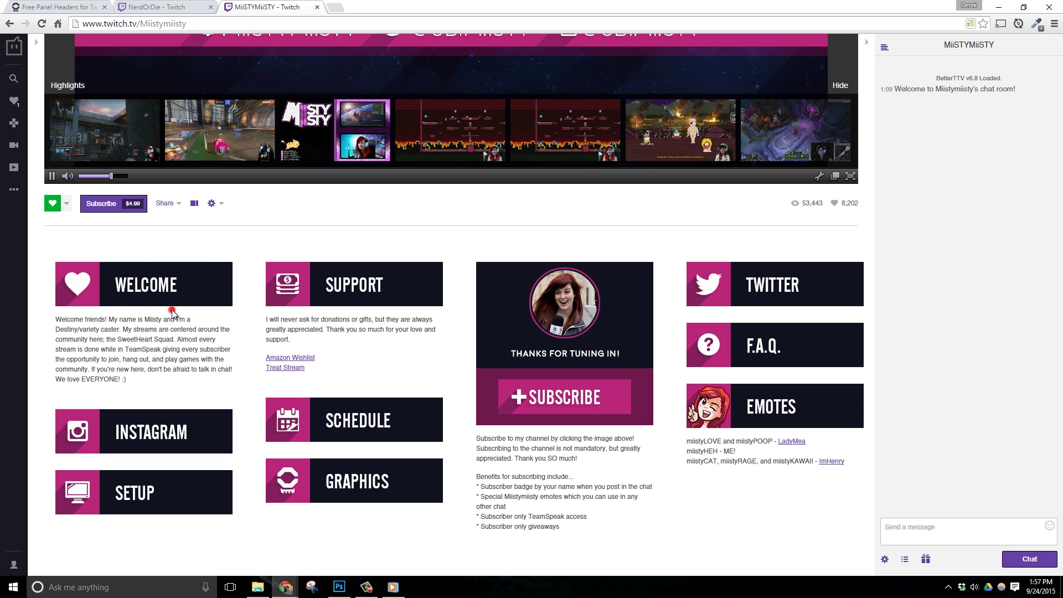
left_click(74, 6)
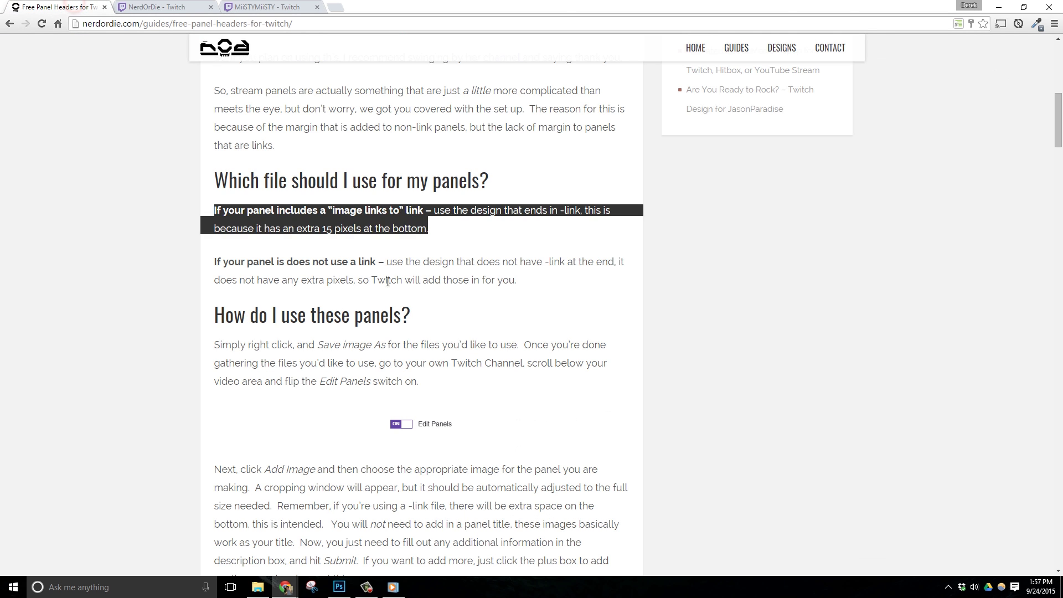
left_click(423, 249)
left_click_drag(519, 284, 218, 219)
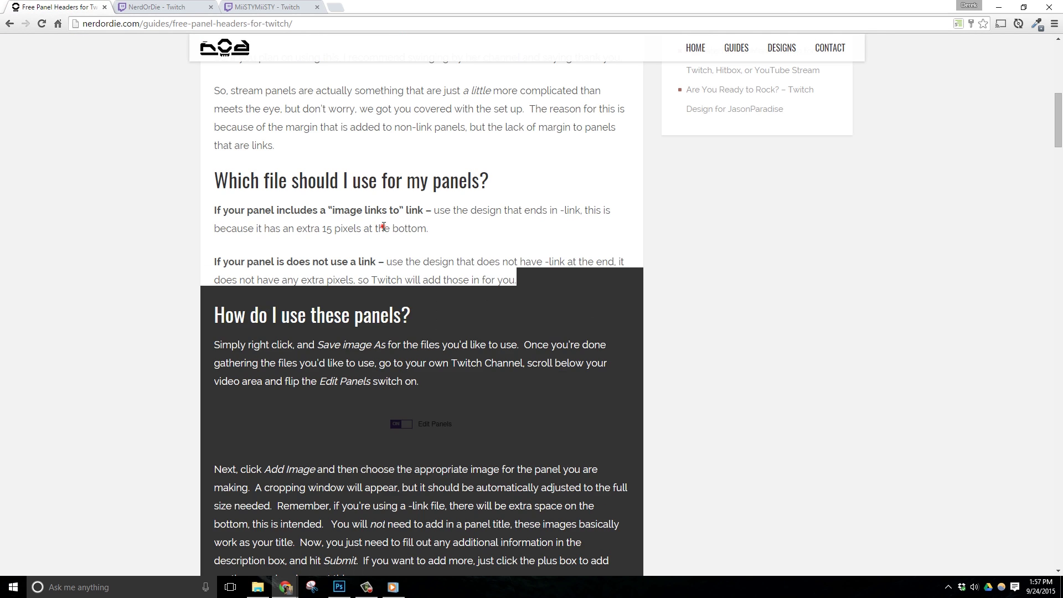
Scroll down the guide and inspect the Facebook-link panel image and its caption
left_click(451, 225)
scroll(397, 276, "down", 7)
scroll(391, 294, "down", 9)
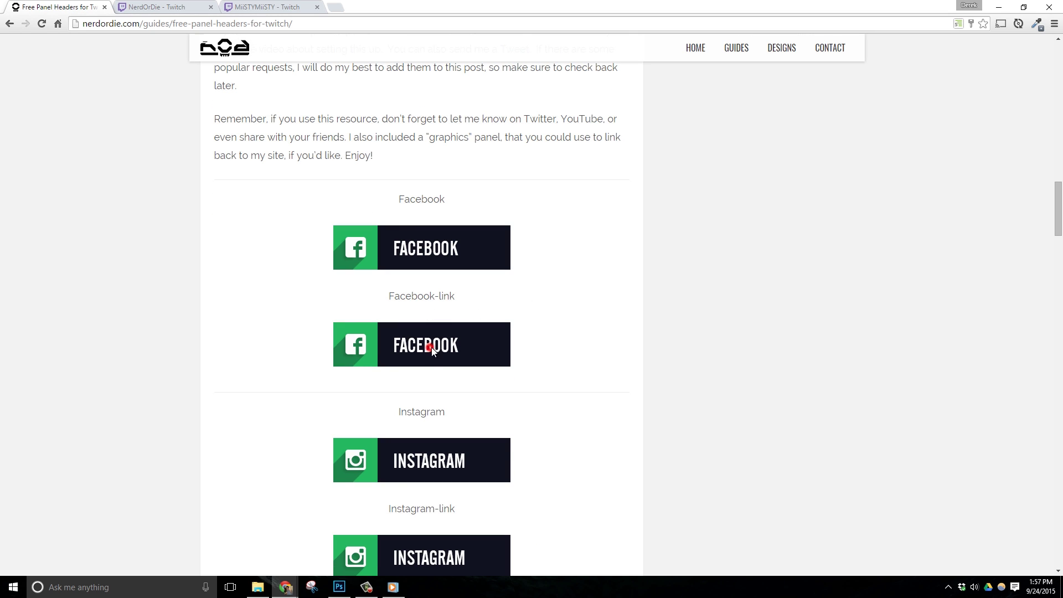
right_click(475, 341)
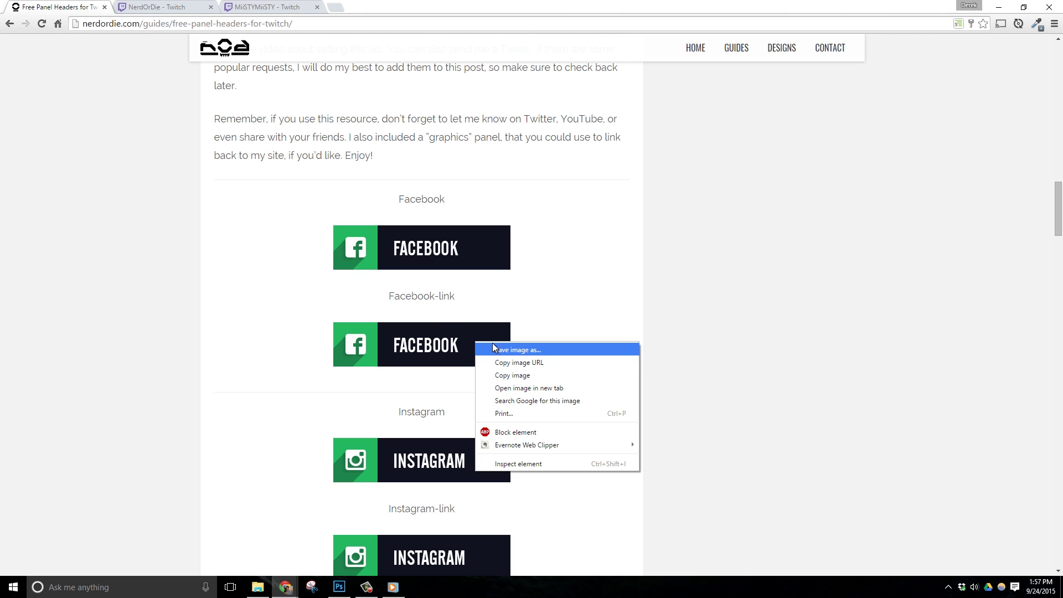
left_click(435, 340)
triple_click(464, 299)
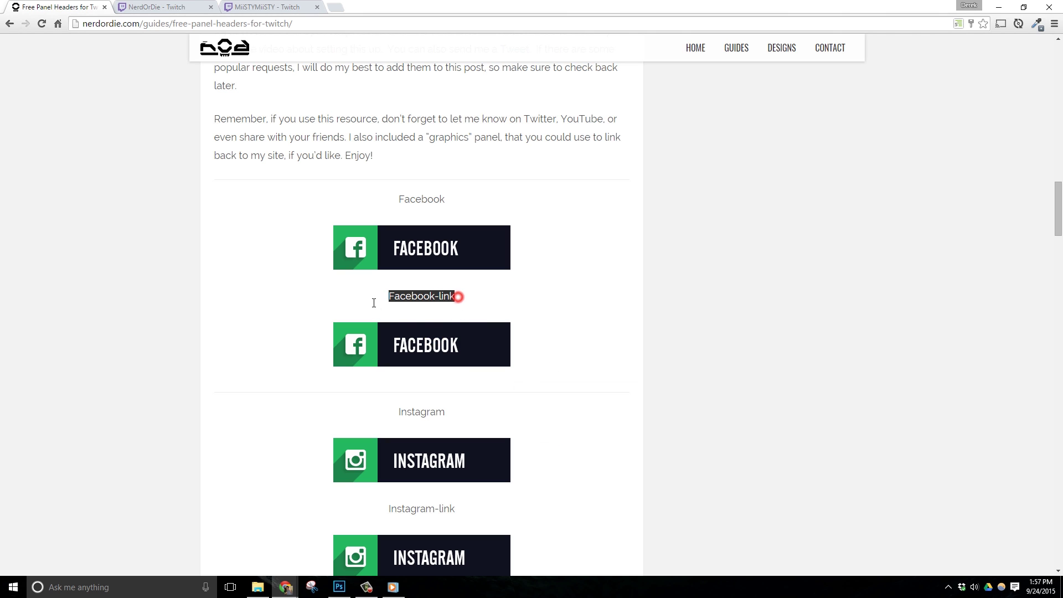
left_click(477, 345)
left_click(482, 297)
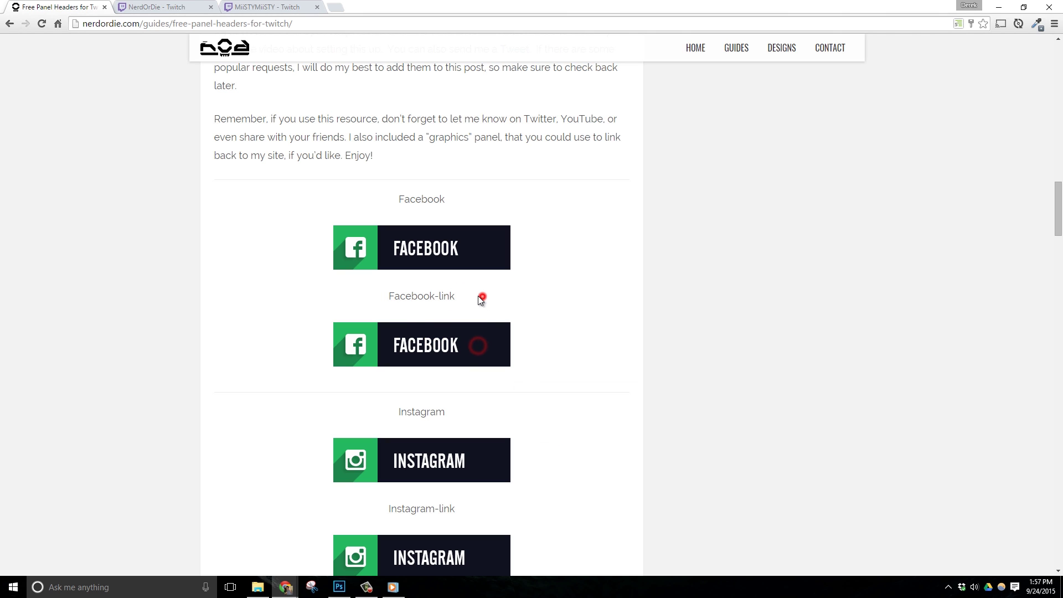
left_click(460, 351)
Save the YouTube-link header image as YouTube-link.png to the desktop, then return to Twitch
scroll(606, 342, "down", 8)
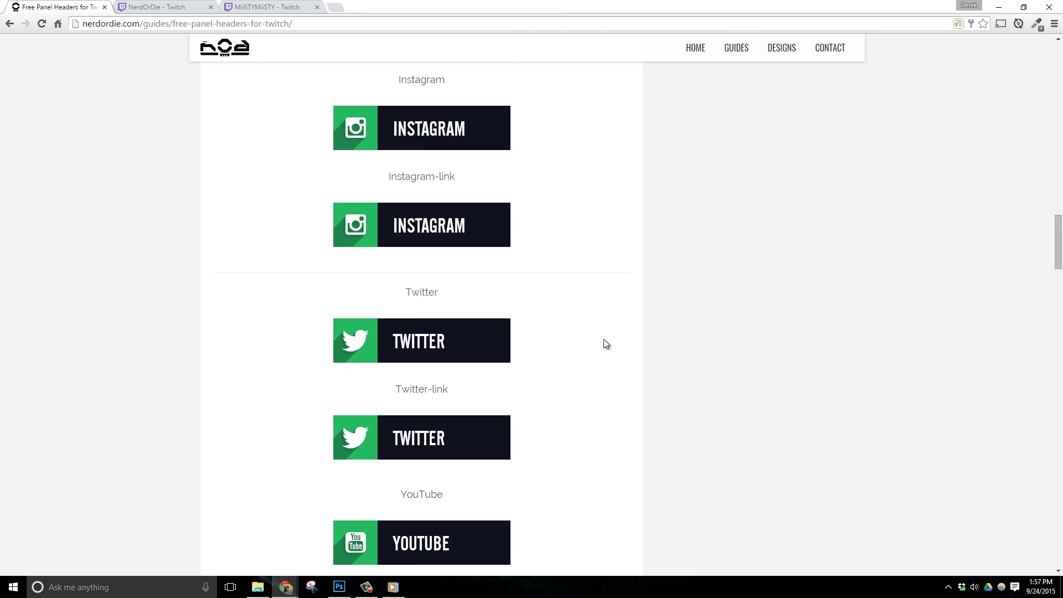
scroll(603, 340, "down", 3)
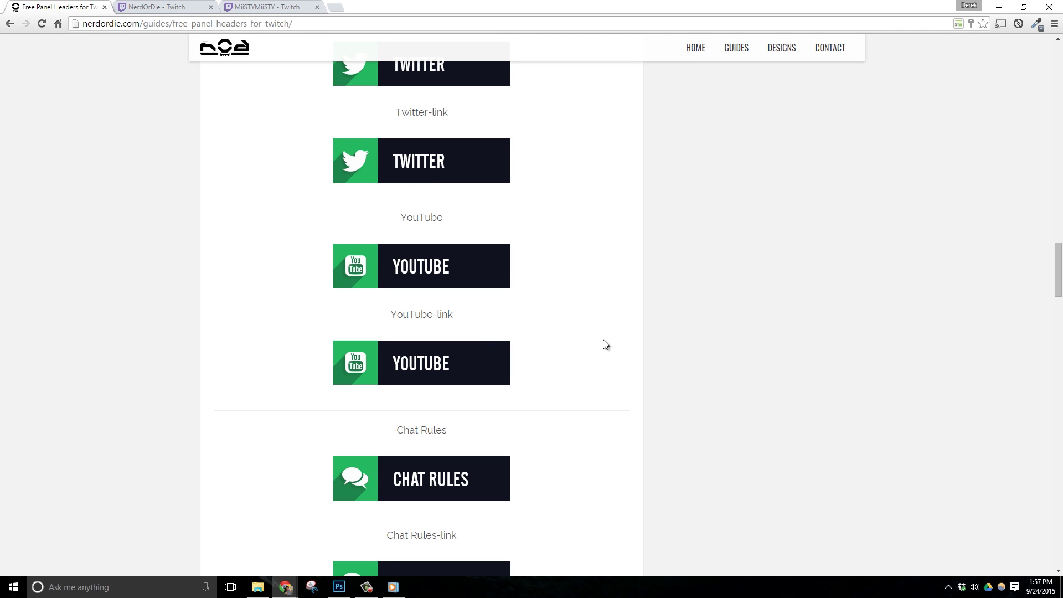
right_click(479, 366)
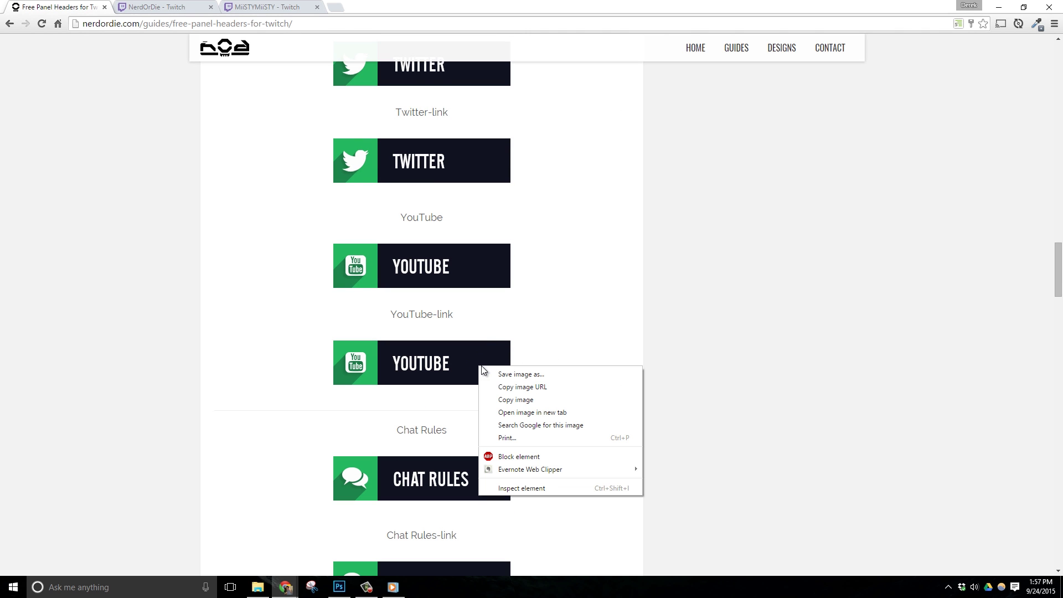
left_click(522, 374)
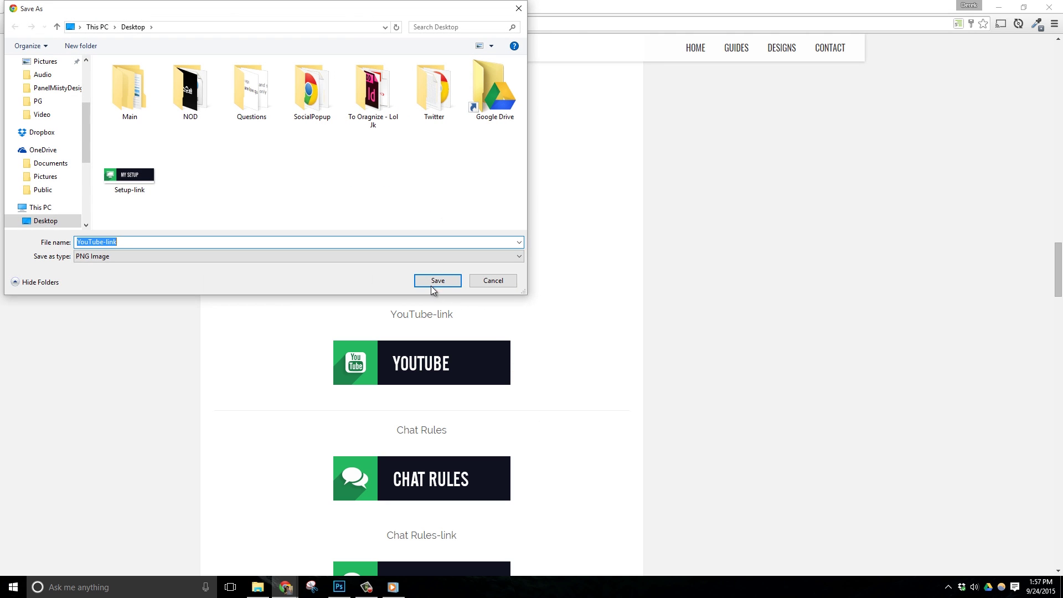
left_click(435, 282)
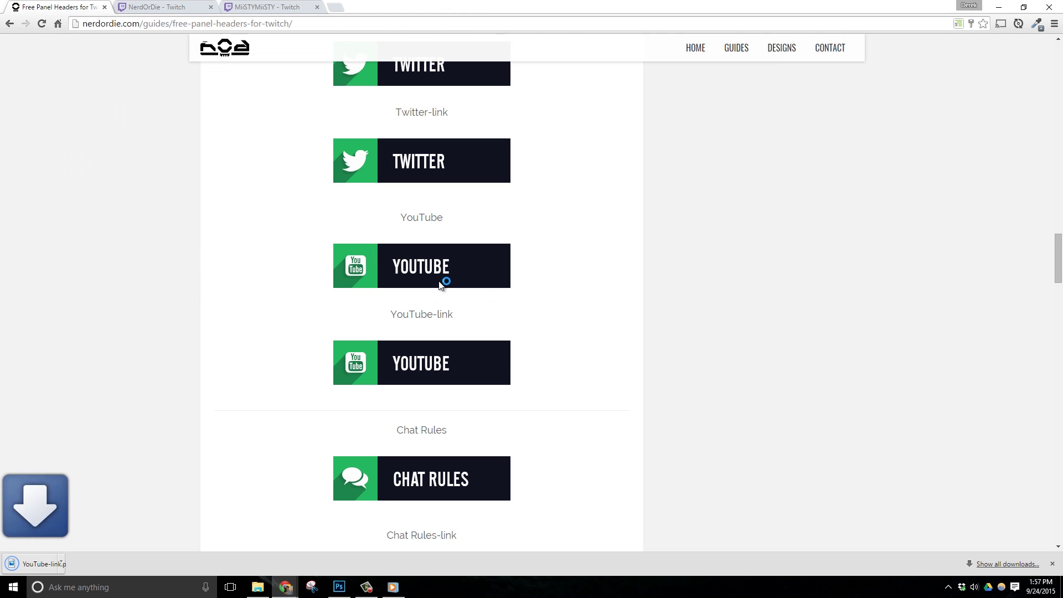
left_click(183, 8)
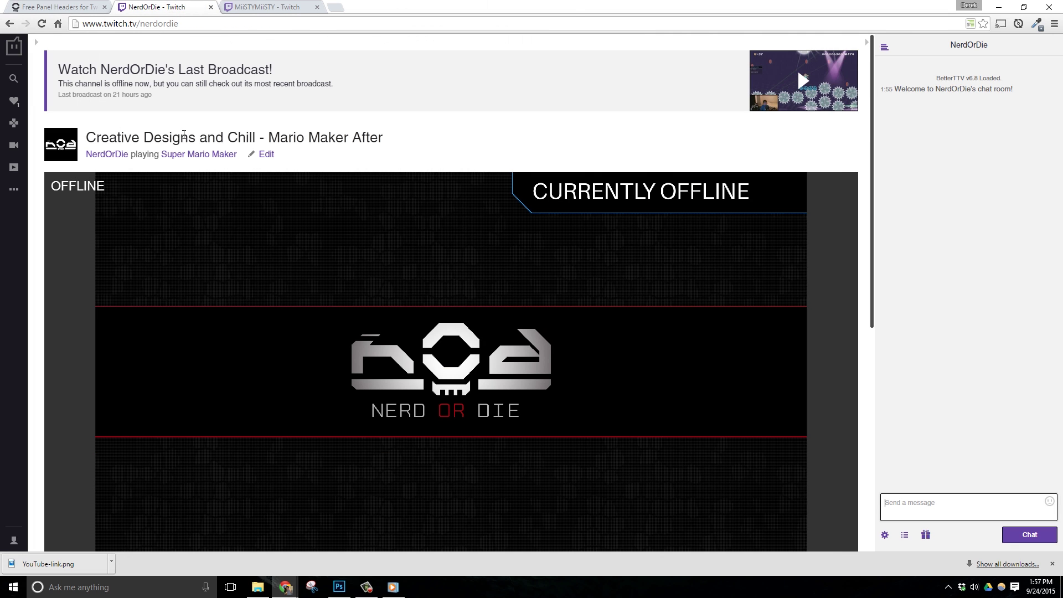
Turn Edit Panels ON for the NerdOrDie channel and add a new blank panel
left_click(159, 24)
left_click(379, 161)
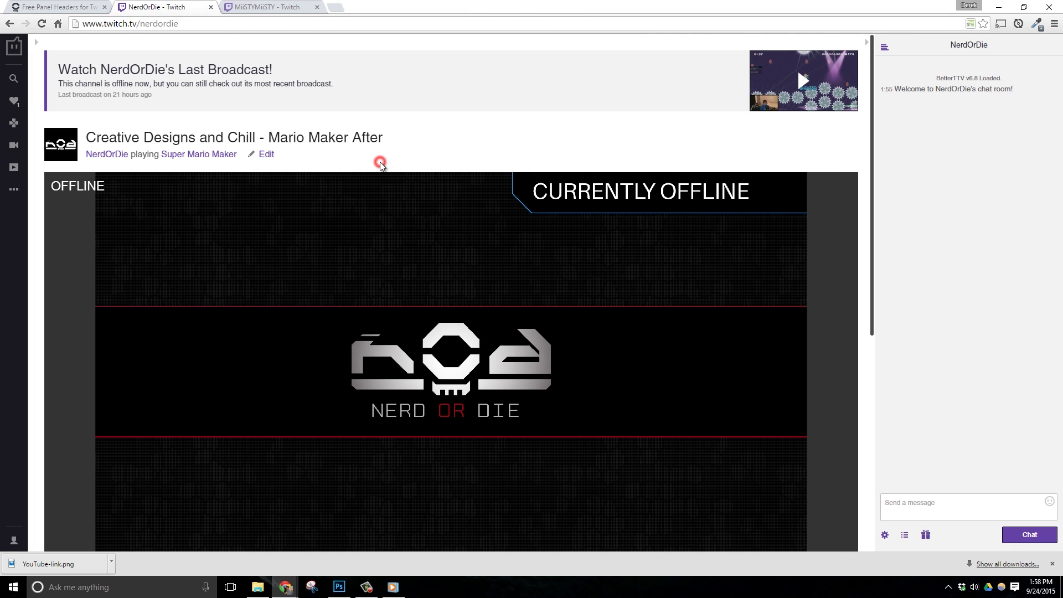
scroll(315, 191, "down", 1)
scroll(313, 194, "down", 5)
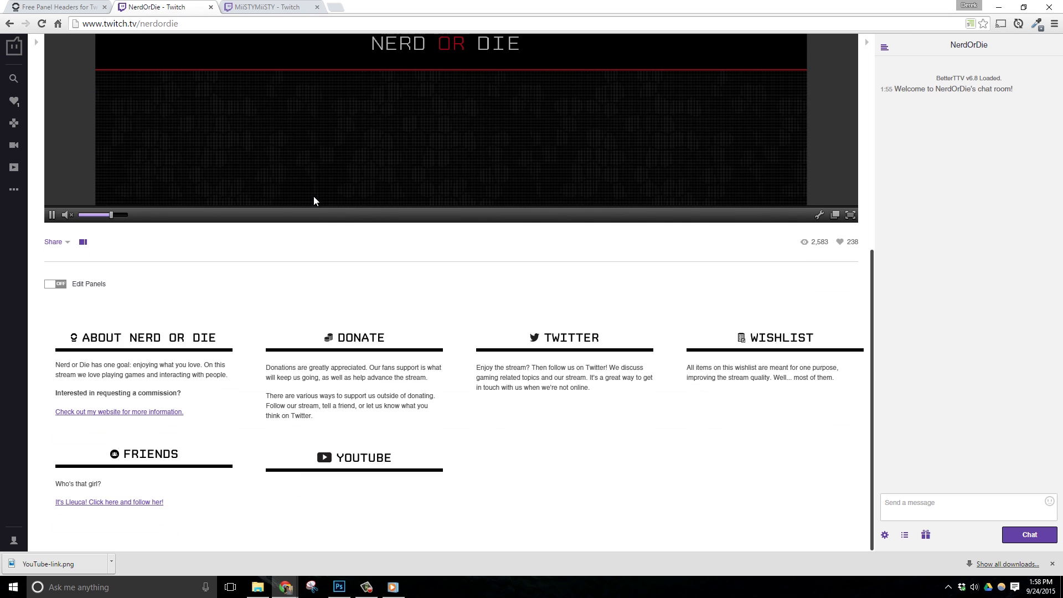
left_click(58, 286)
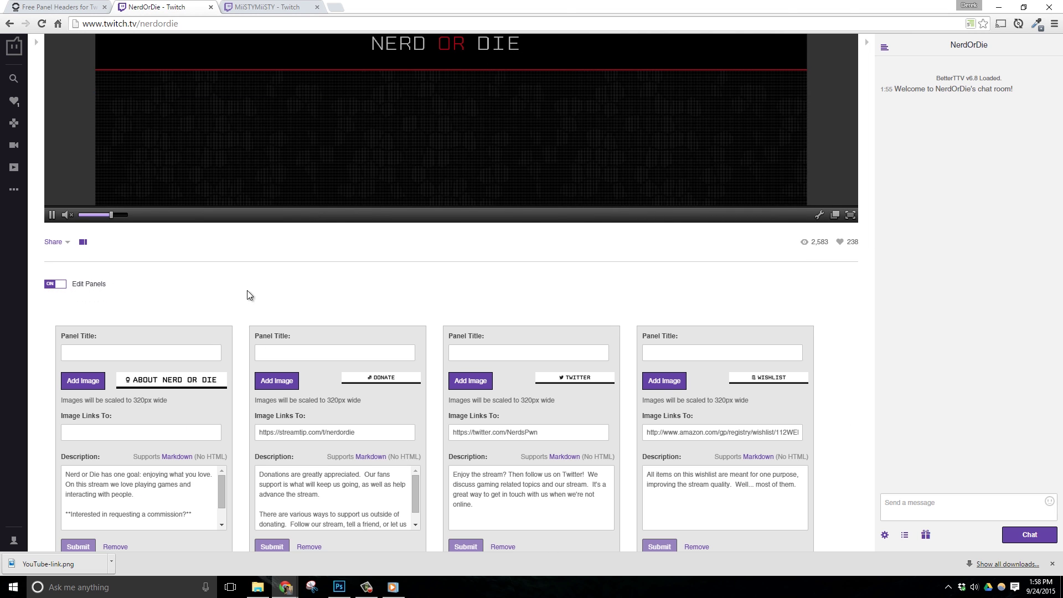
scroll(446, 296, "down", 4)
scroll(470, 355, "down", 1)
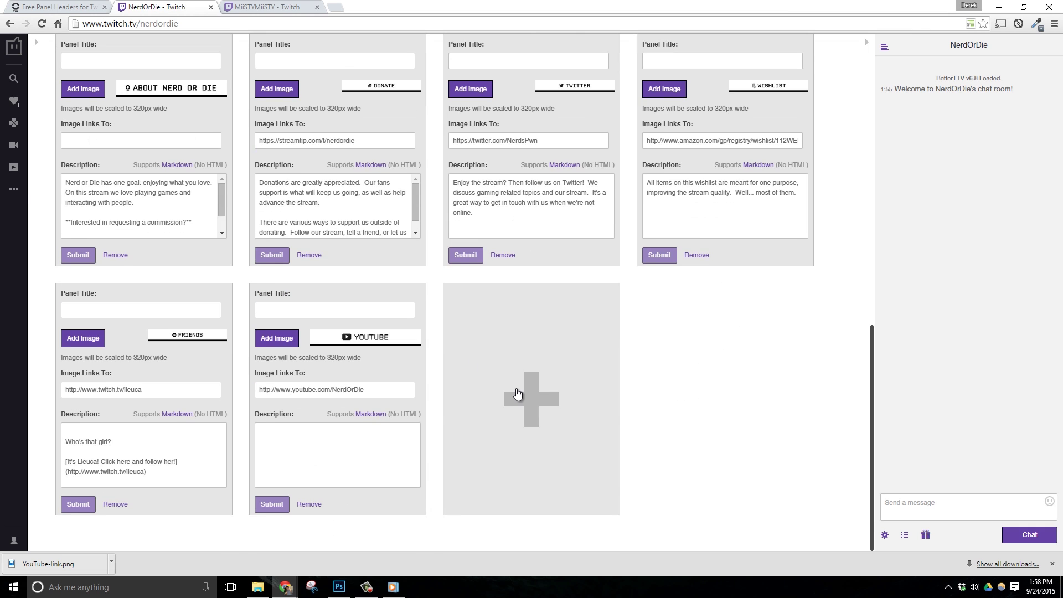
left_click(517, 394)
left_click(470, 337)
Attach YouTube-link.png as the new panel's header image, accepting the default crop
left_click(432, 206)
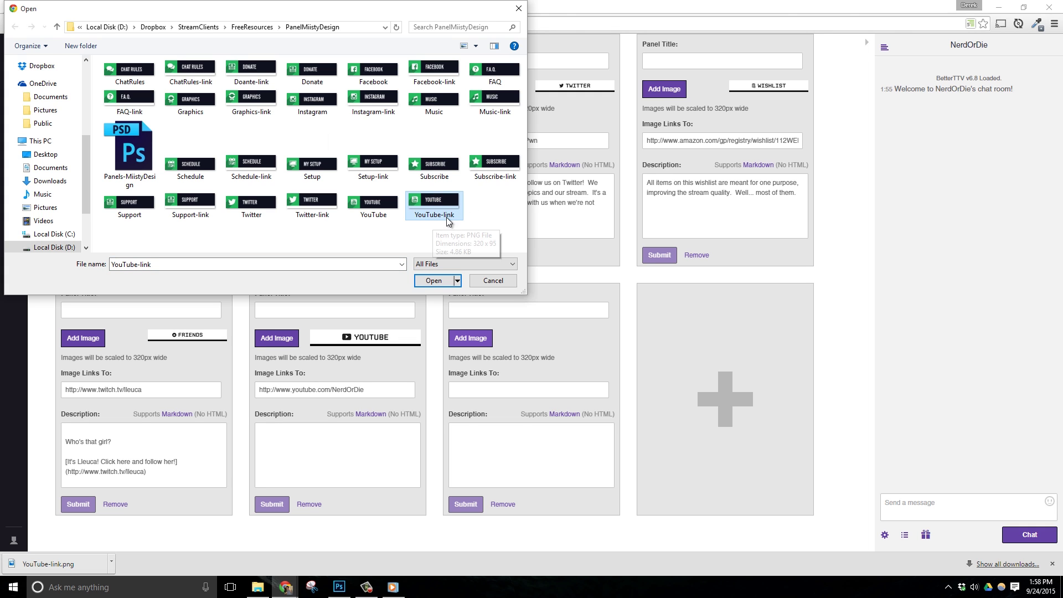
left_click(435, 281)
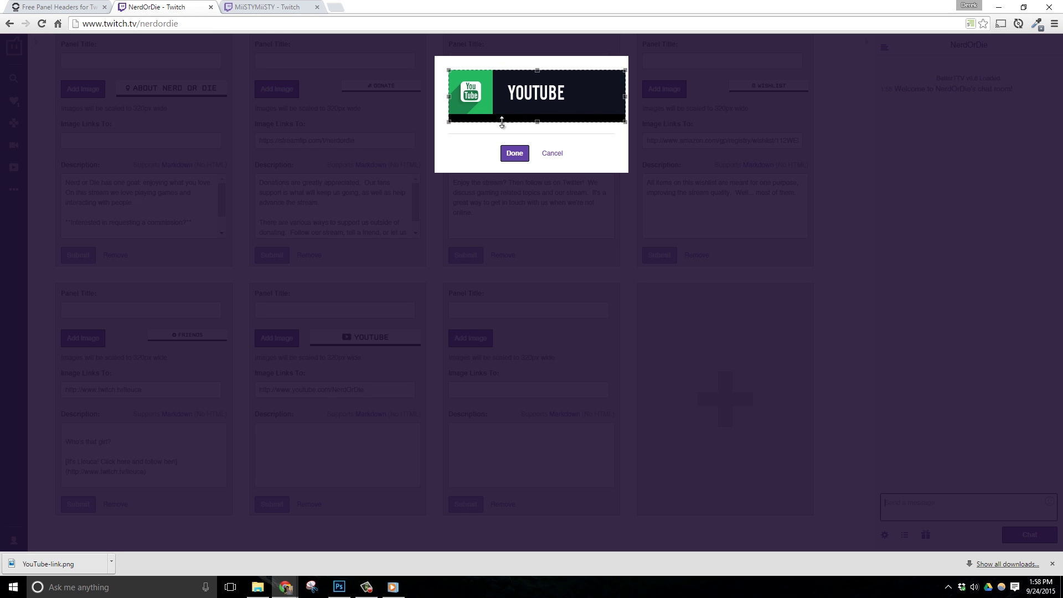
left_click(514, 154)
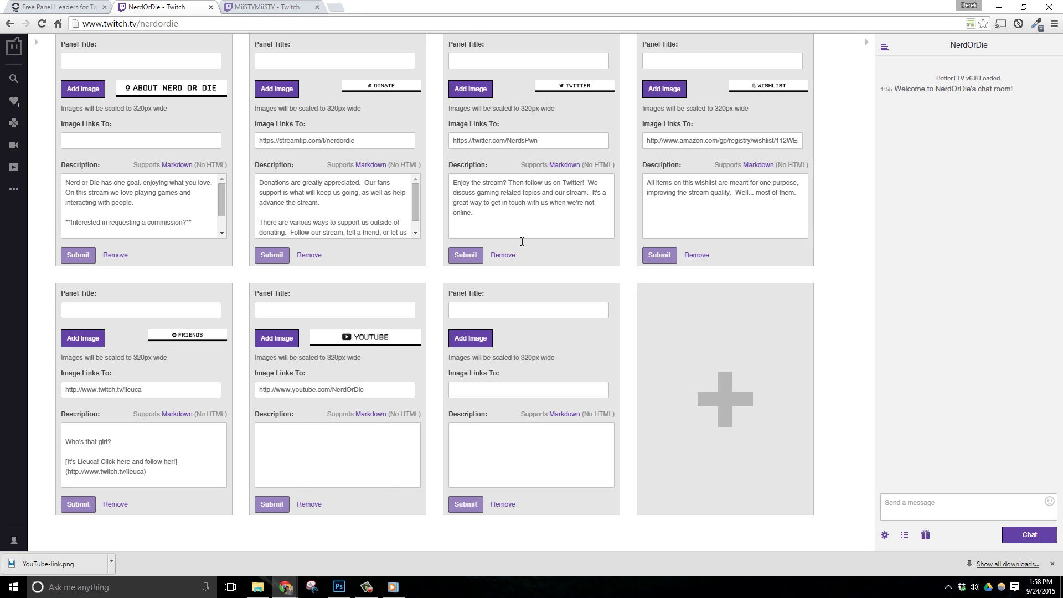
left_click(496, 305)
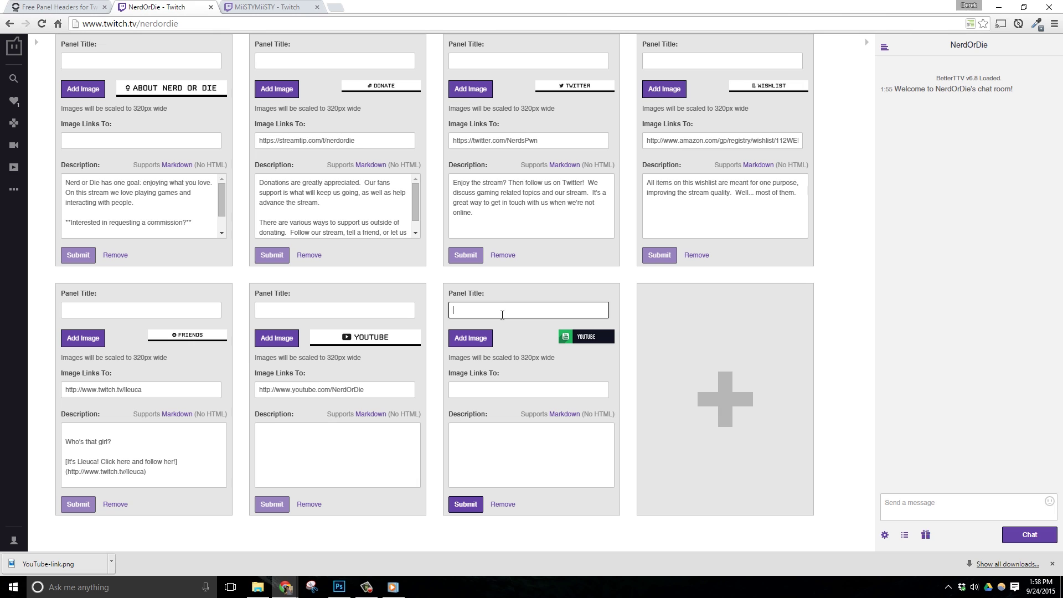
Link the YouTube panel to youtube.com/NerdOrDie, give it the description 'Info!', and submit
left_click(513, 391)
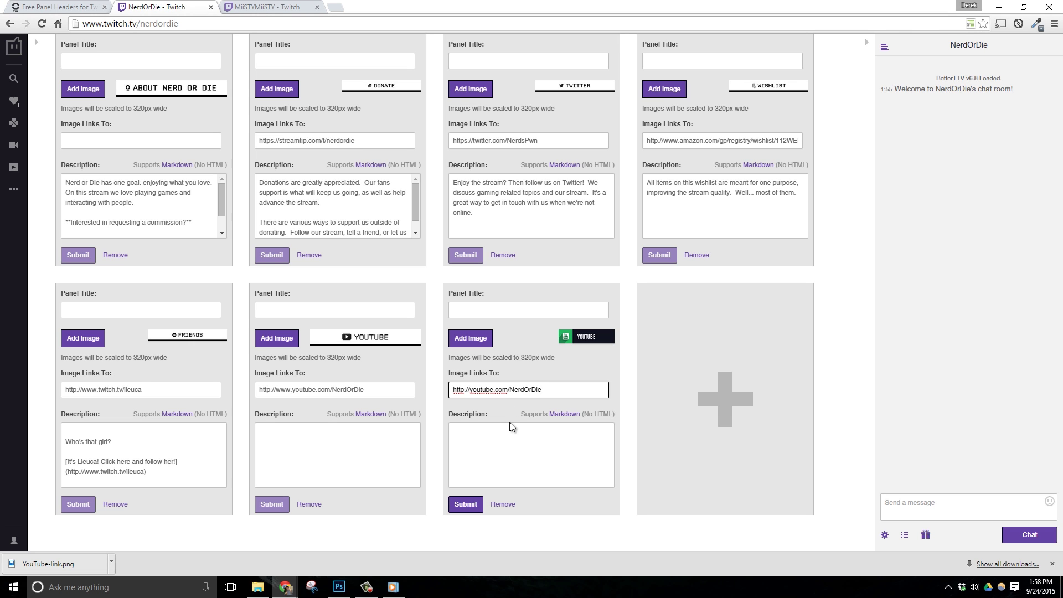
left_click(526, 433)
type("Info!")
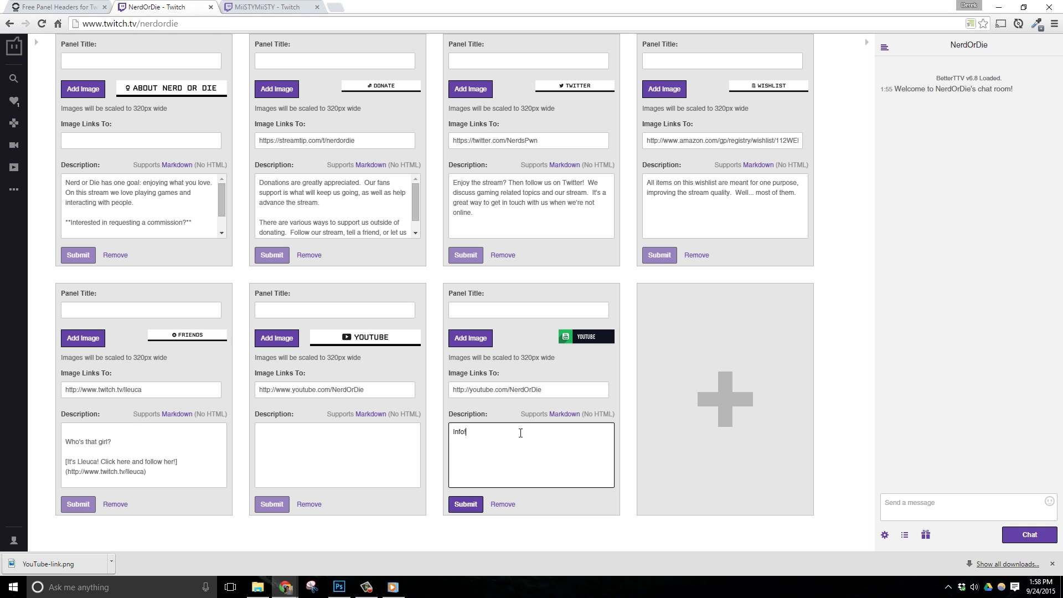
left_click(462, 505)
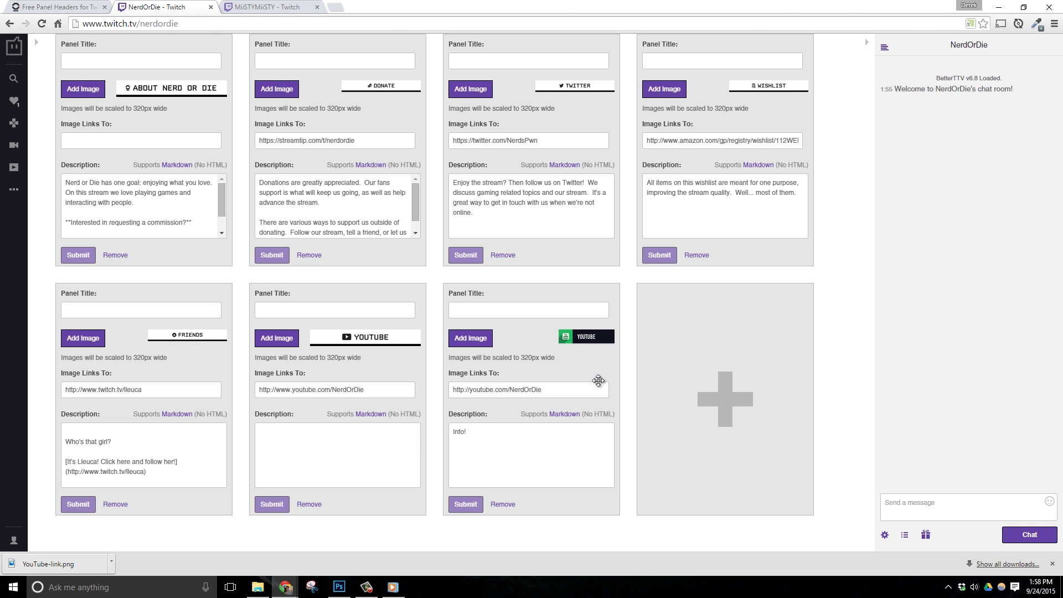
Add a fourth panel using the MY SETUP header image, accepting the crop
left_click(701, 373)
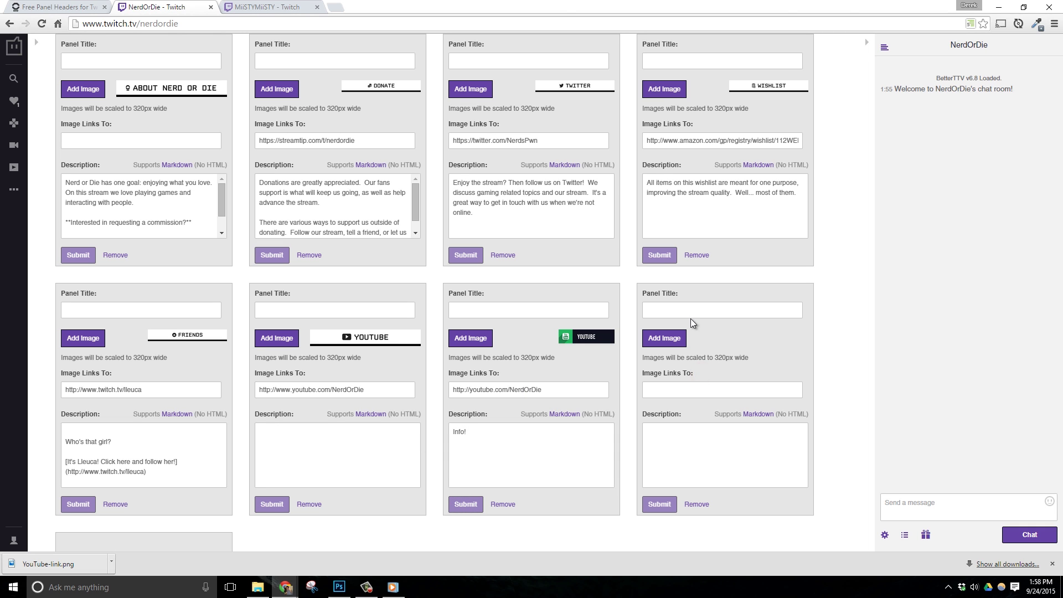
left_click(673, 338)
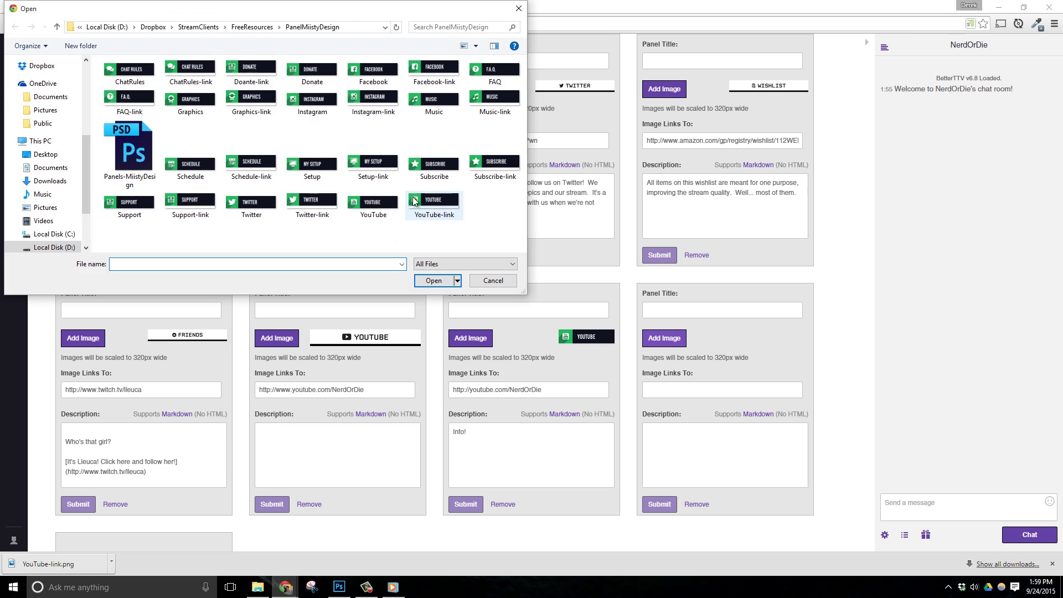
double_click(313, 165)
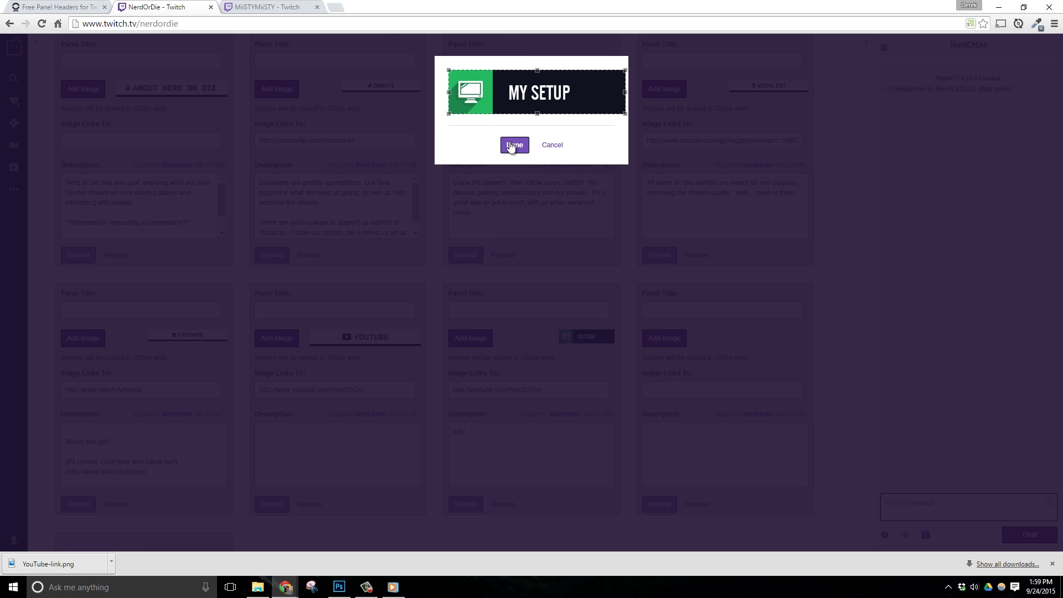
left_click(511, 145)
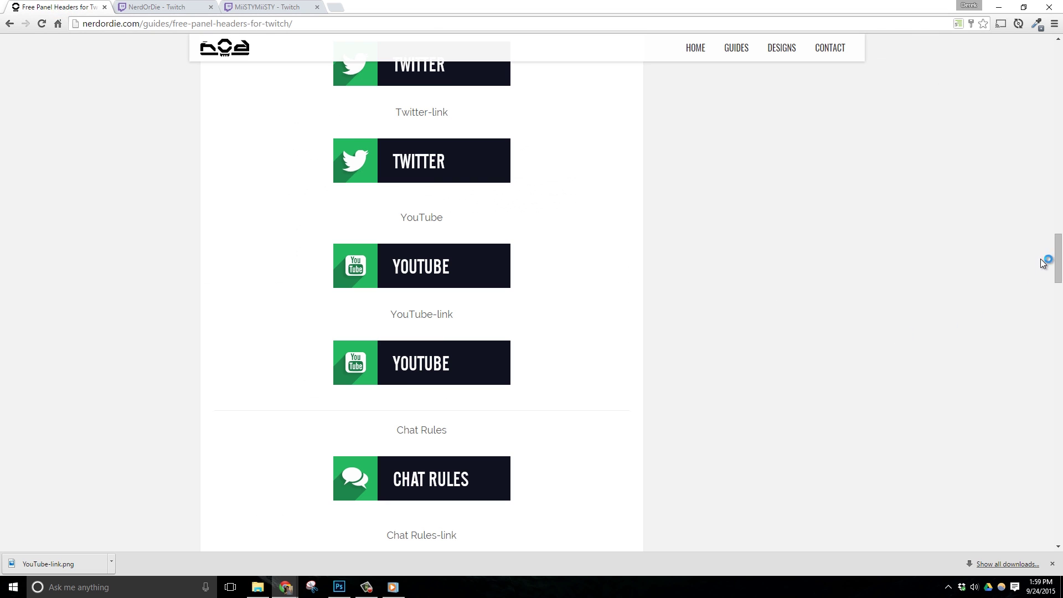
Close the downloads bar and scroll the guide down to the My Setup headers
left_click(1050, 563)
left_click_drag(1058, 280, 1060, 403)
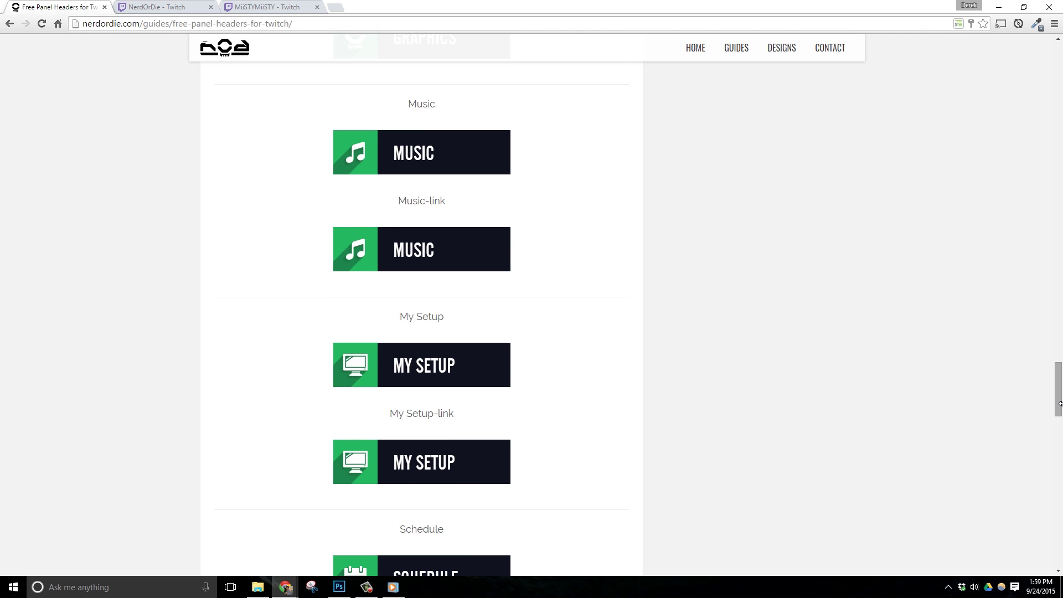